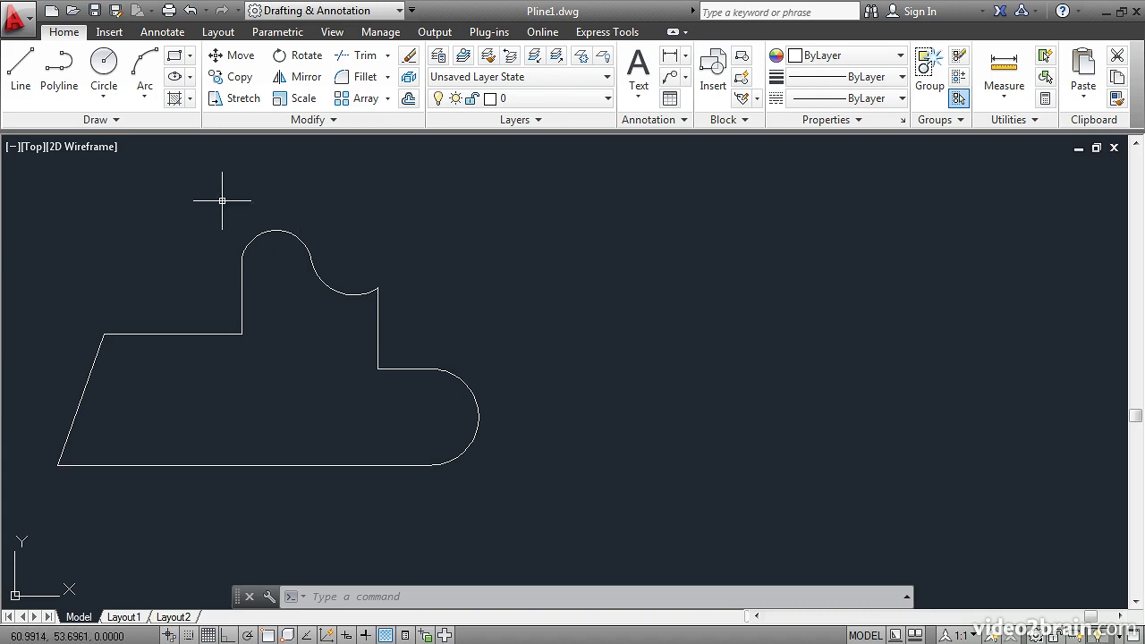
Step: Start a polyline beside the existing profile, using Ortho to draw its horizontal base rightward and an upward semicircular arc about 13.88 units across
left_click(59, 73)
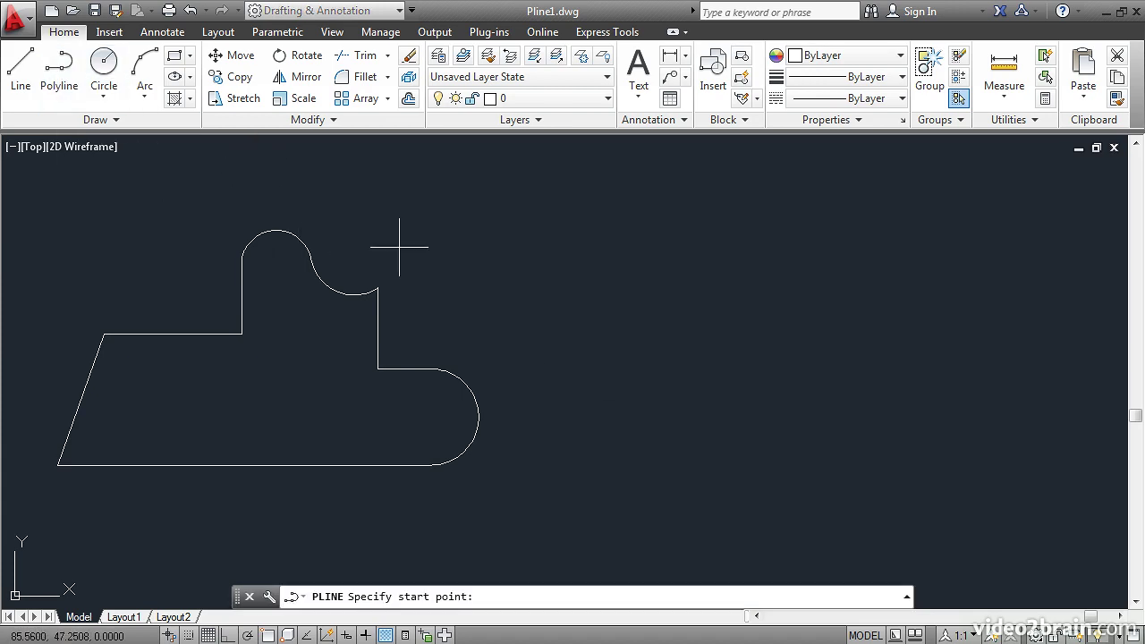
left_click(621, 461)
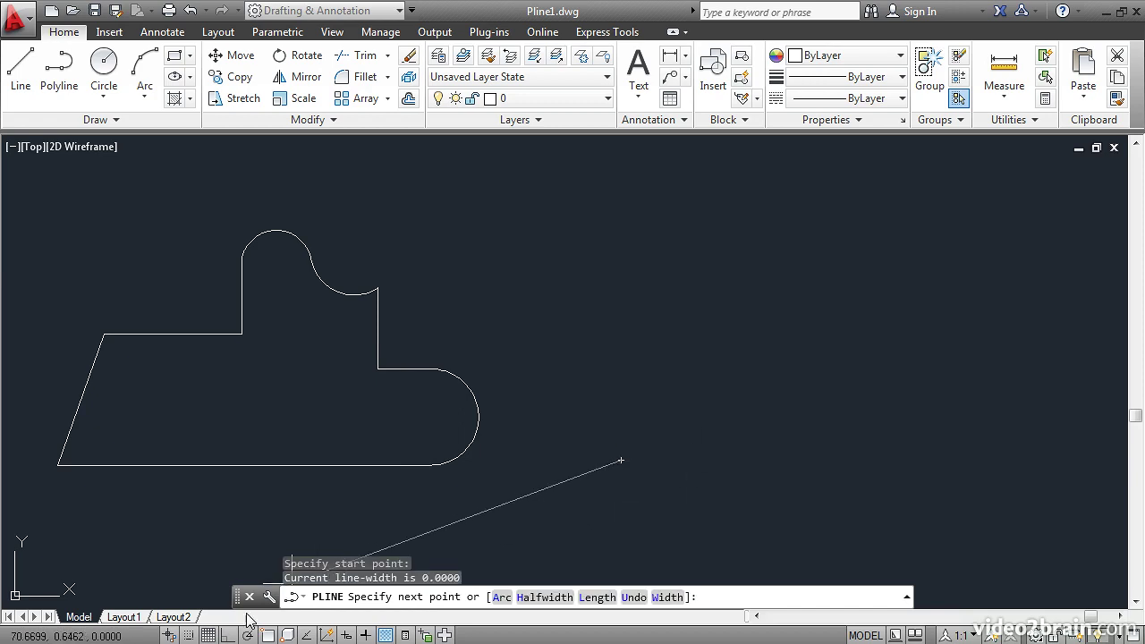
left_click(228, 634)
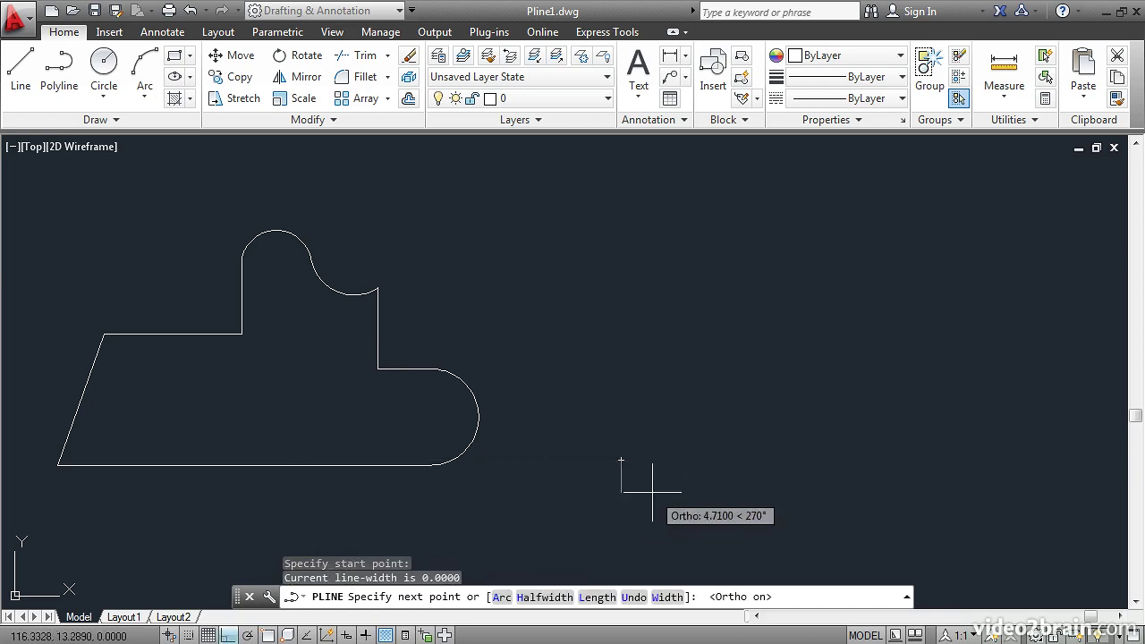
left_click(940, 461)
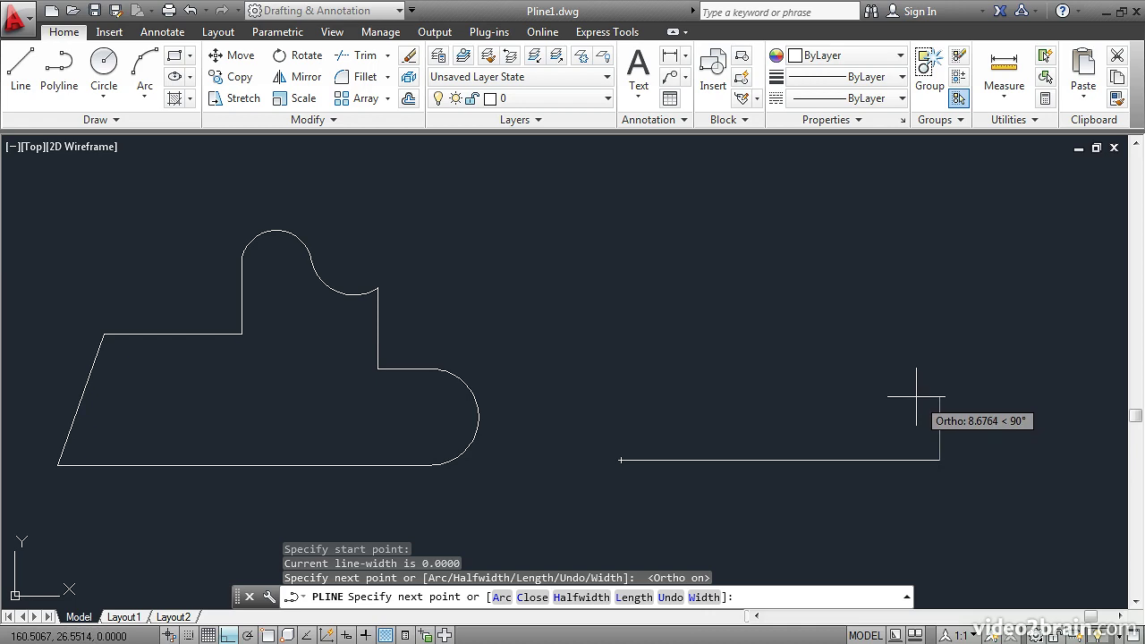
left_click(501, 597)
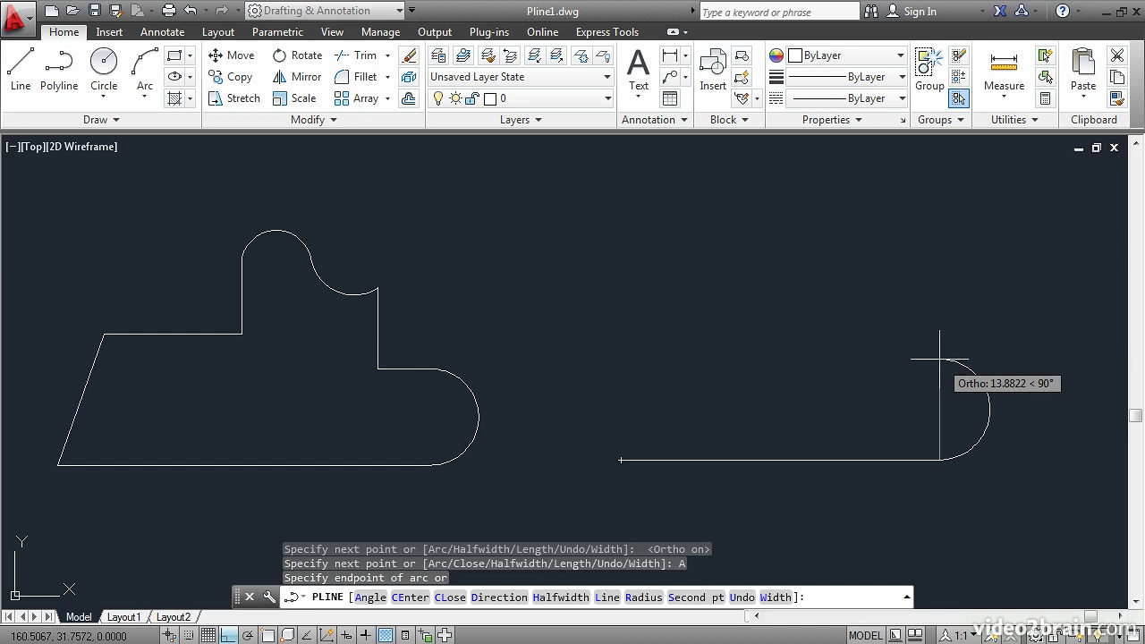
left_click(939, 359)
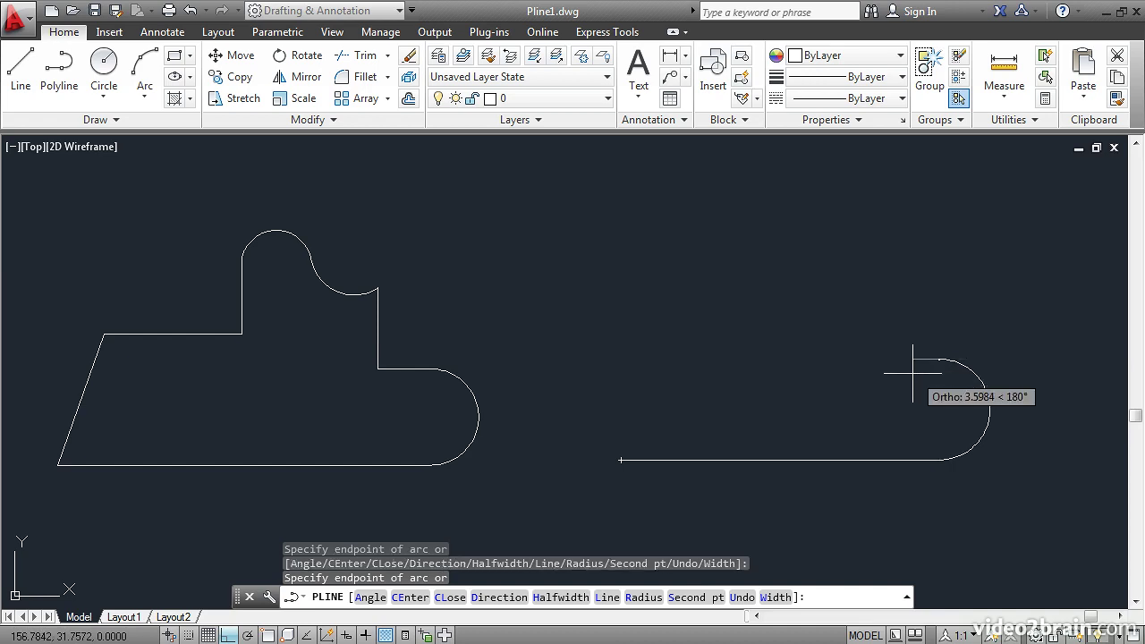
Step: Continue the polyline with a short horizontal line leftward from the arc's end and a vertical line upward
left_click(881, 296)
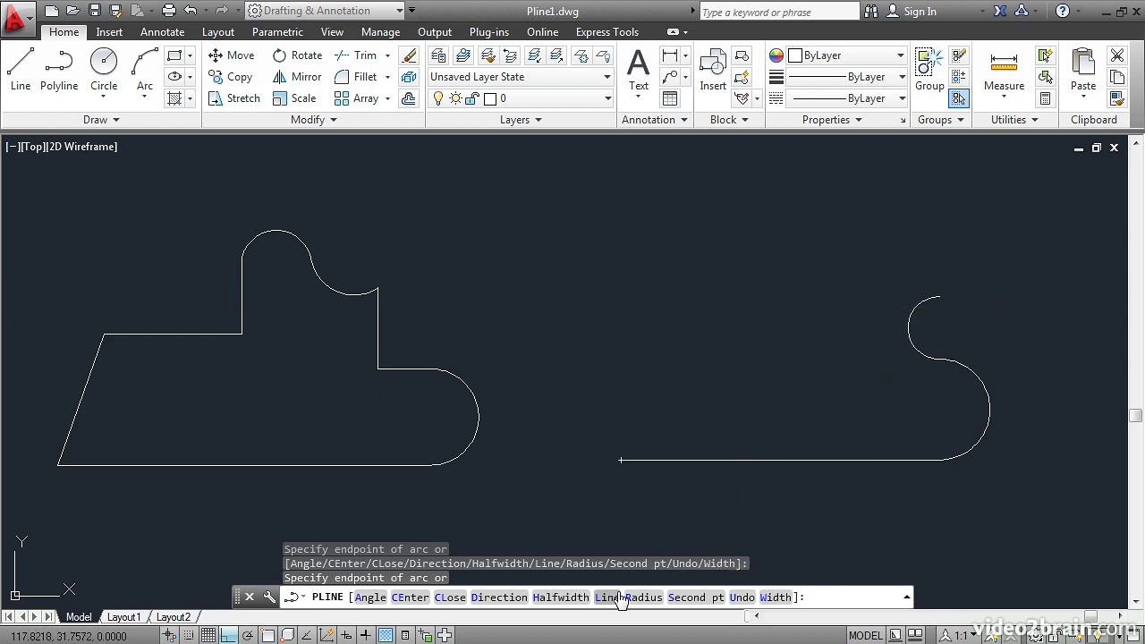
left_click(606, 598)
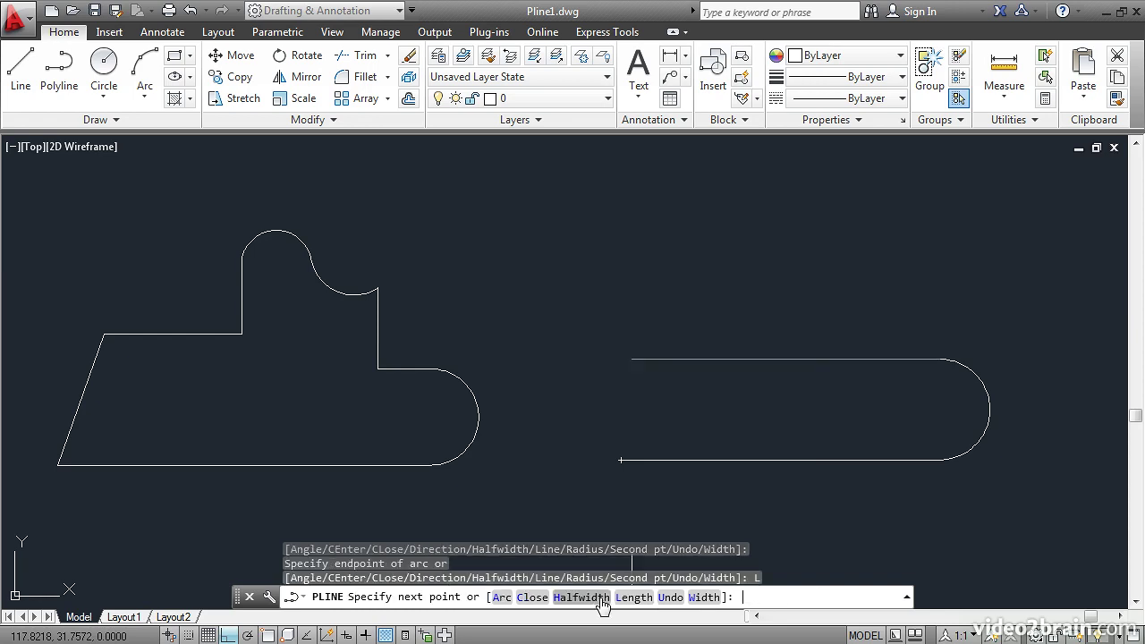
left_click(882, 360)
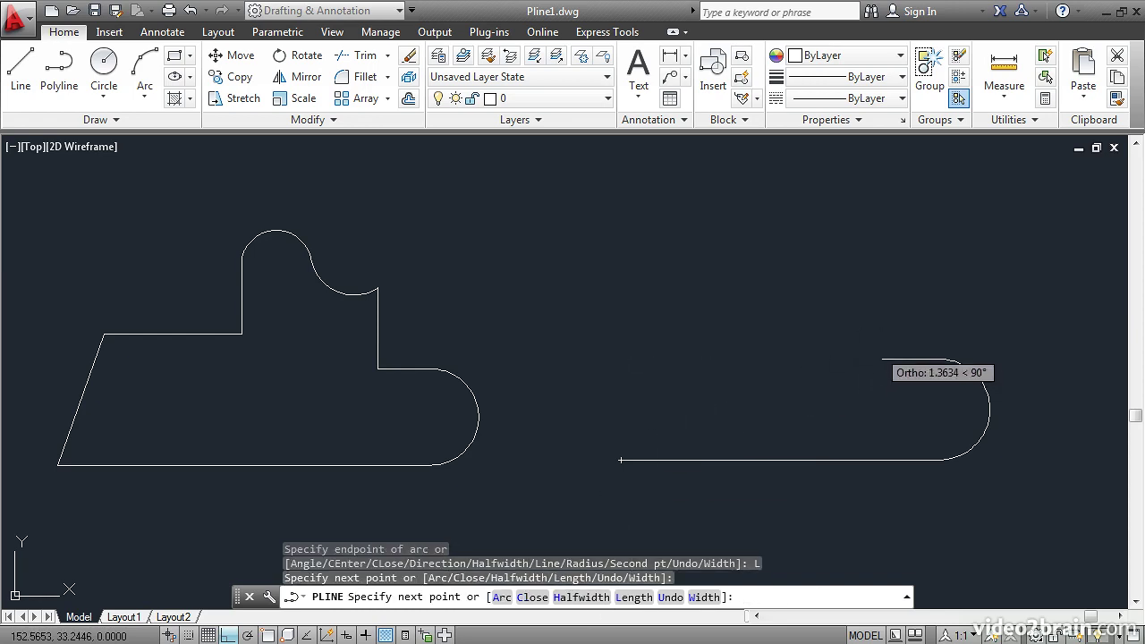
left_click(880, 270)
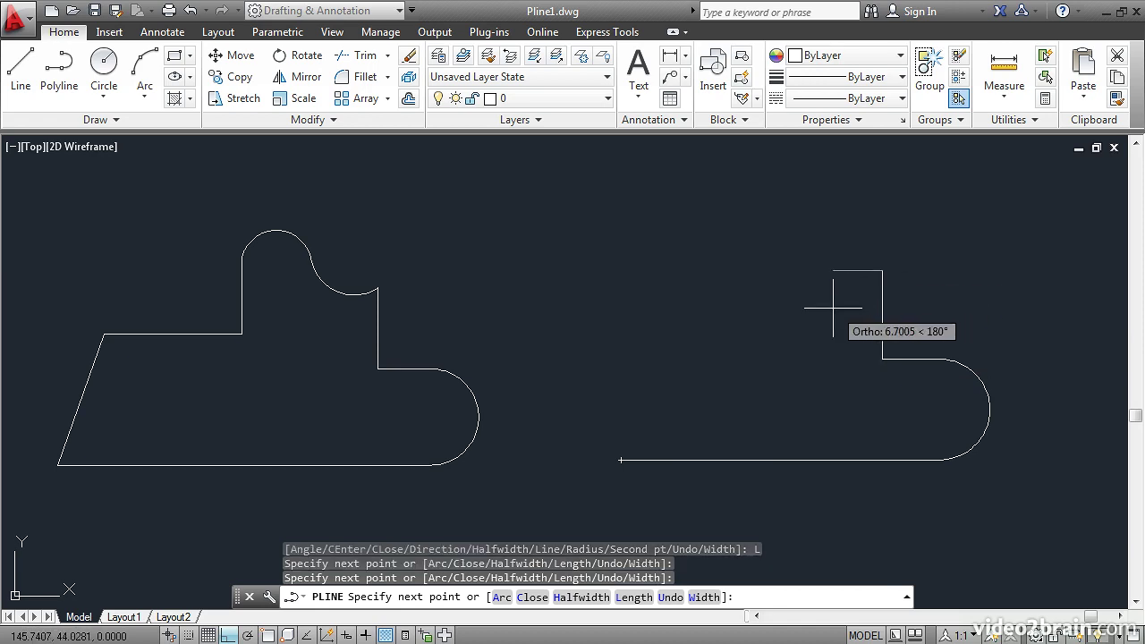
Step: With Ortho off, add a downward-bulging arc using a specified tangent direction, followed by a tangent arc forming the rounded top
left_click(502, 596)
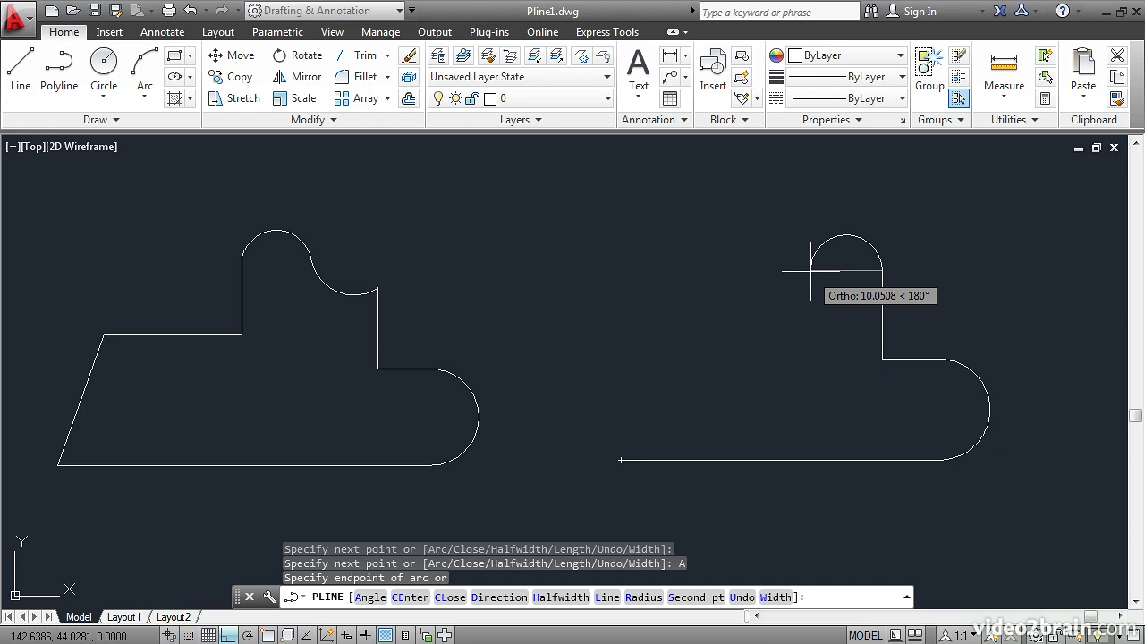
left_click(499, 597)
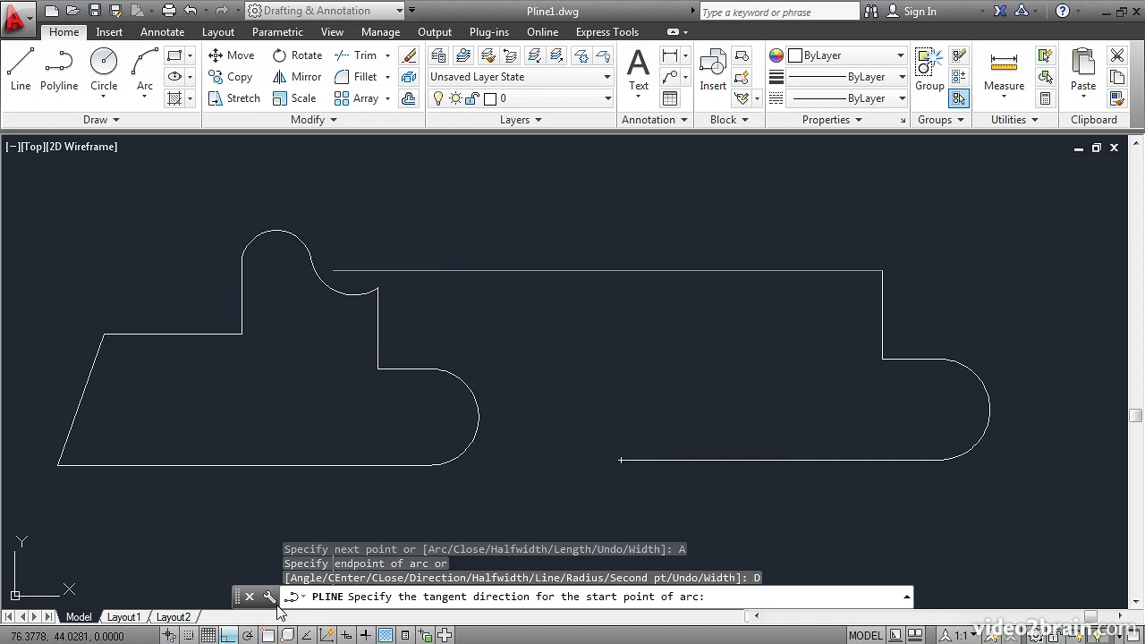
left_click(228, 634)
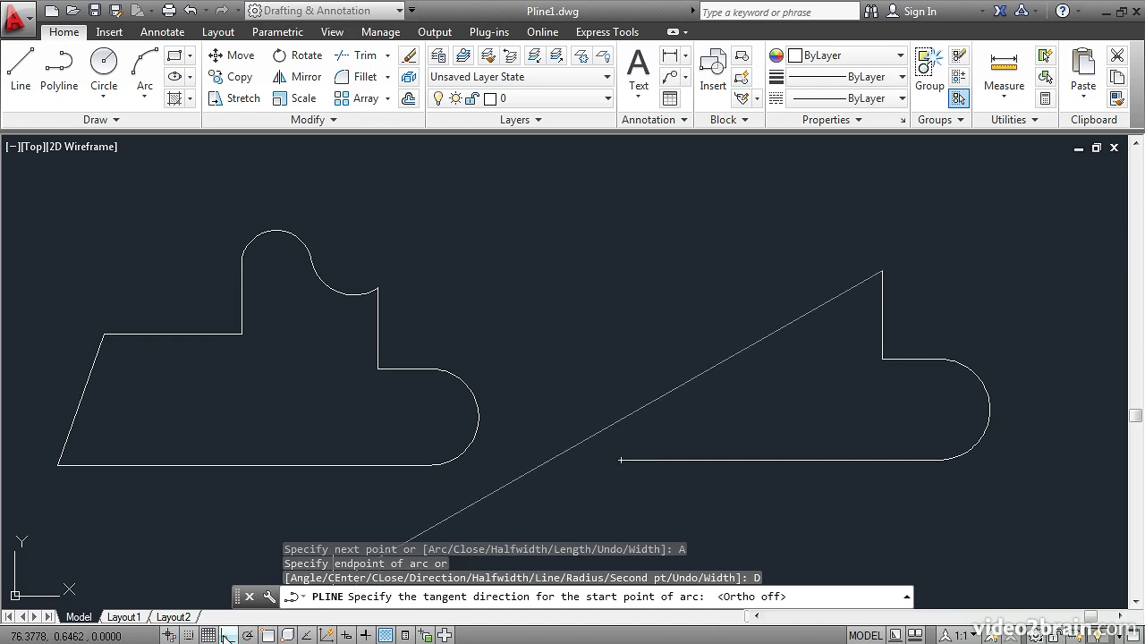
left_click(849, 287)
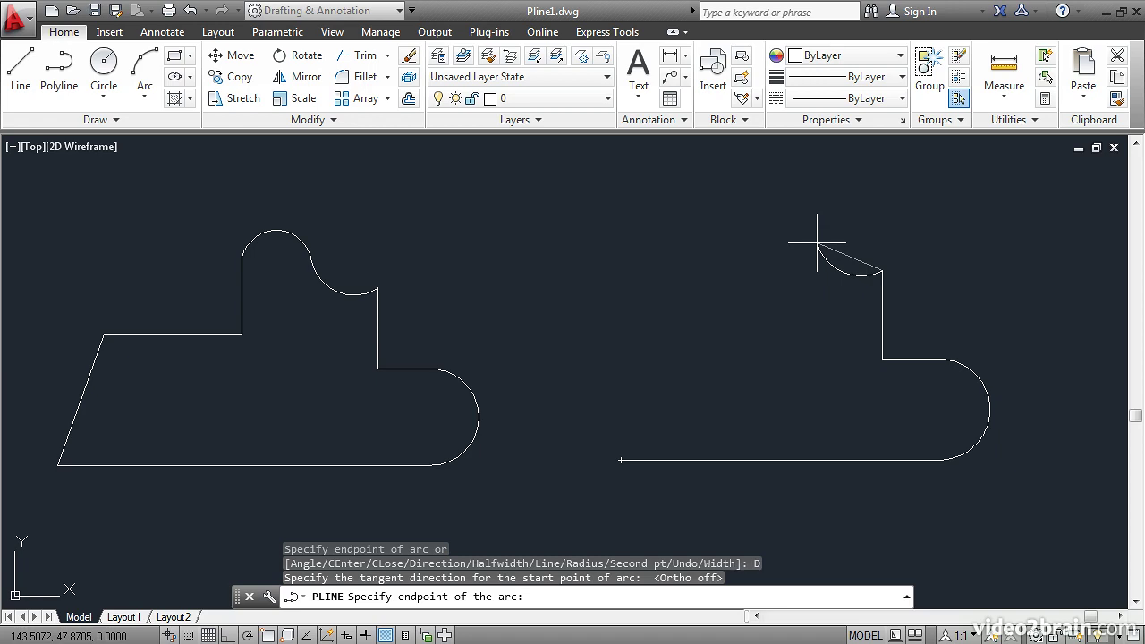
left_click(817, 241)
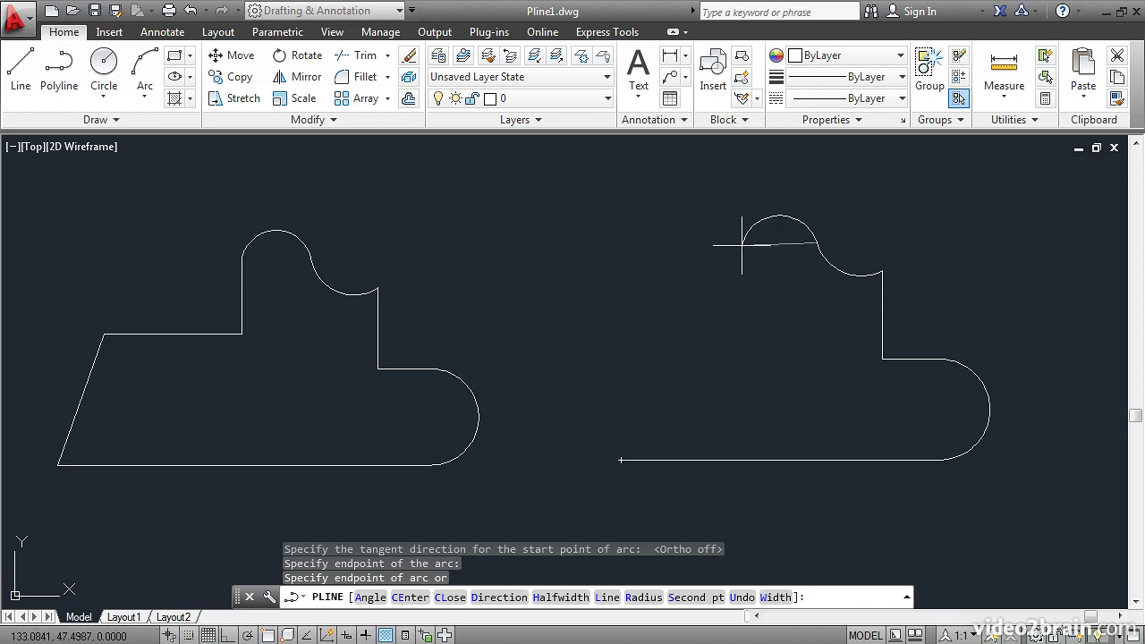
left_click(742, 243)
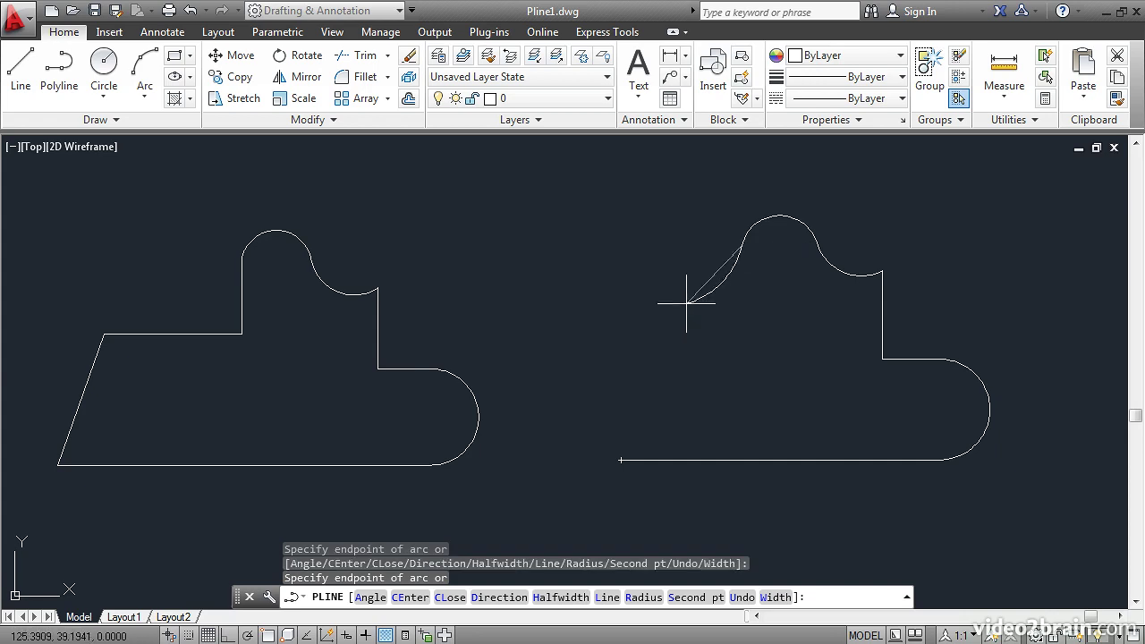
Step: With Ortho on, add a vertical line downward and a horizontal line leftward, finishing the polyline with the Close option
left_click(607, 598)
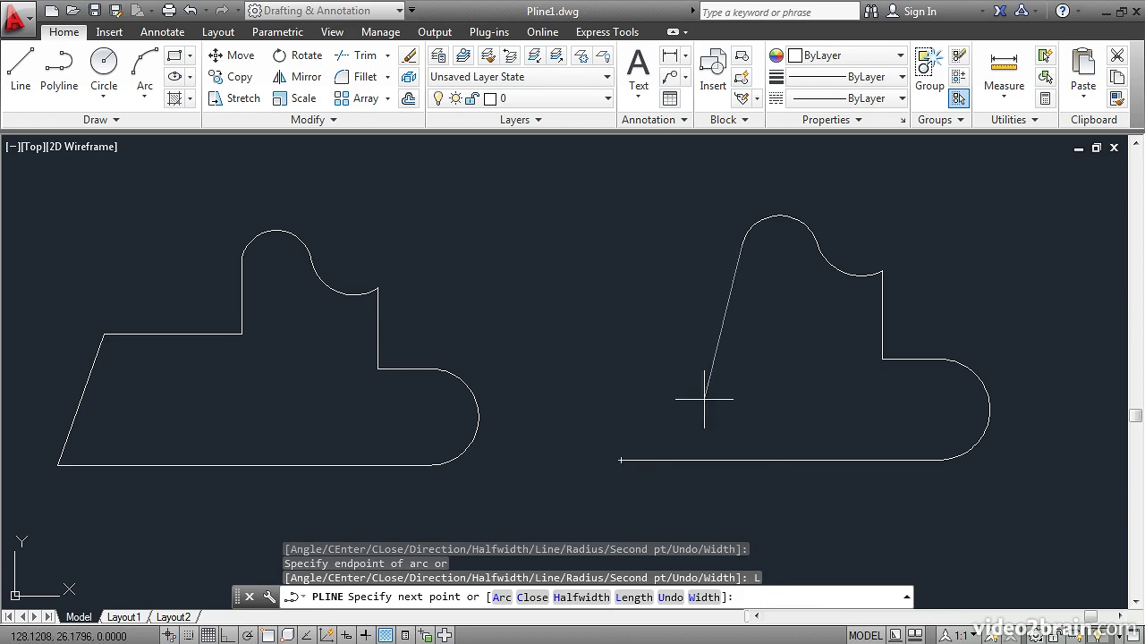
left_click(229, 635)
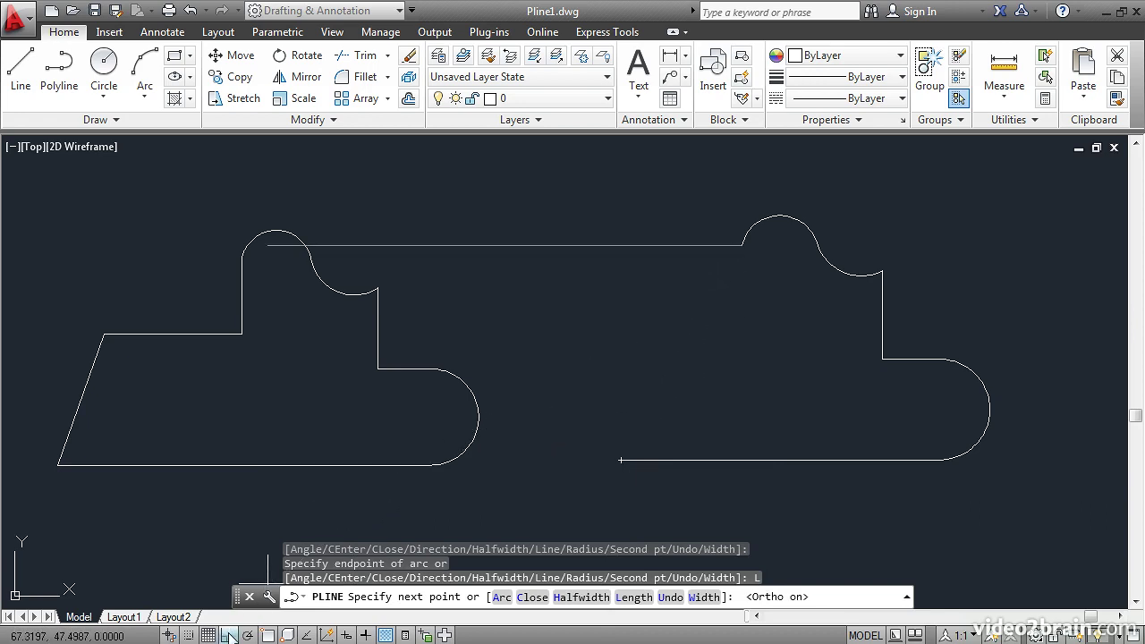
left_click(742, 326)
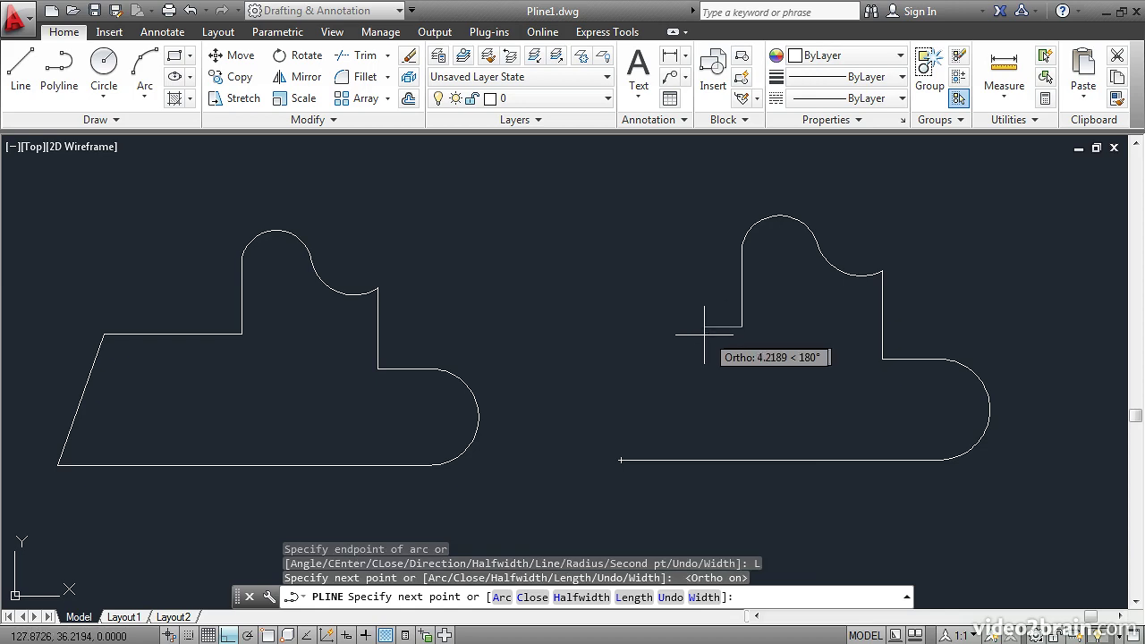
left_click(646, 337)
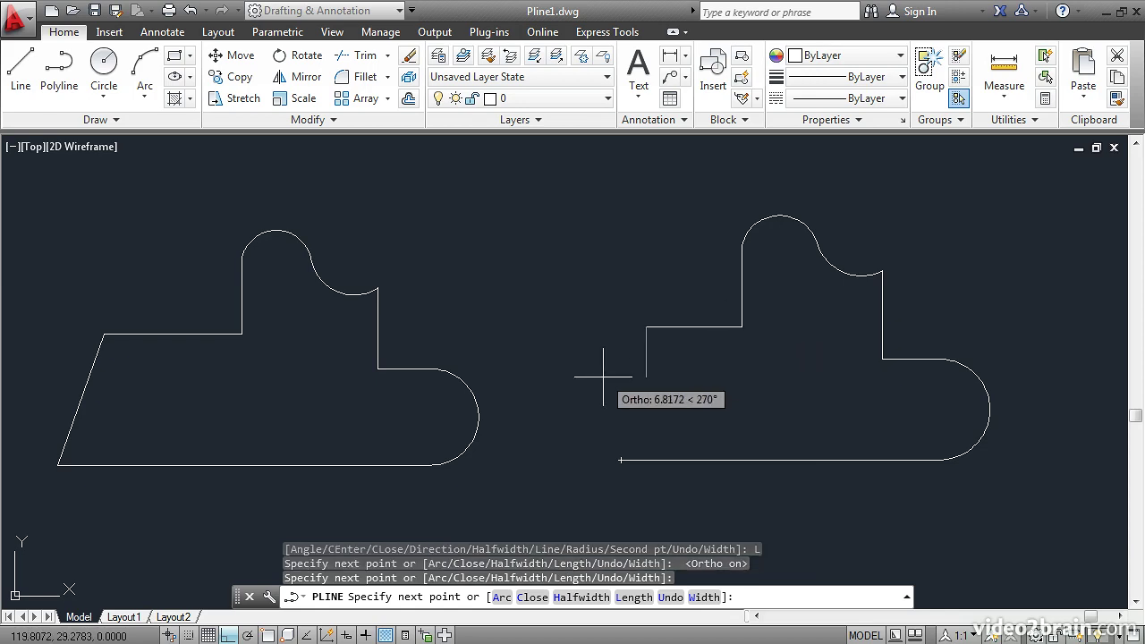
left_click(531, 597)
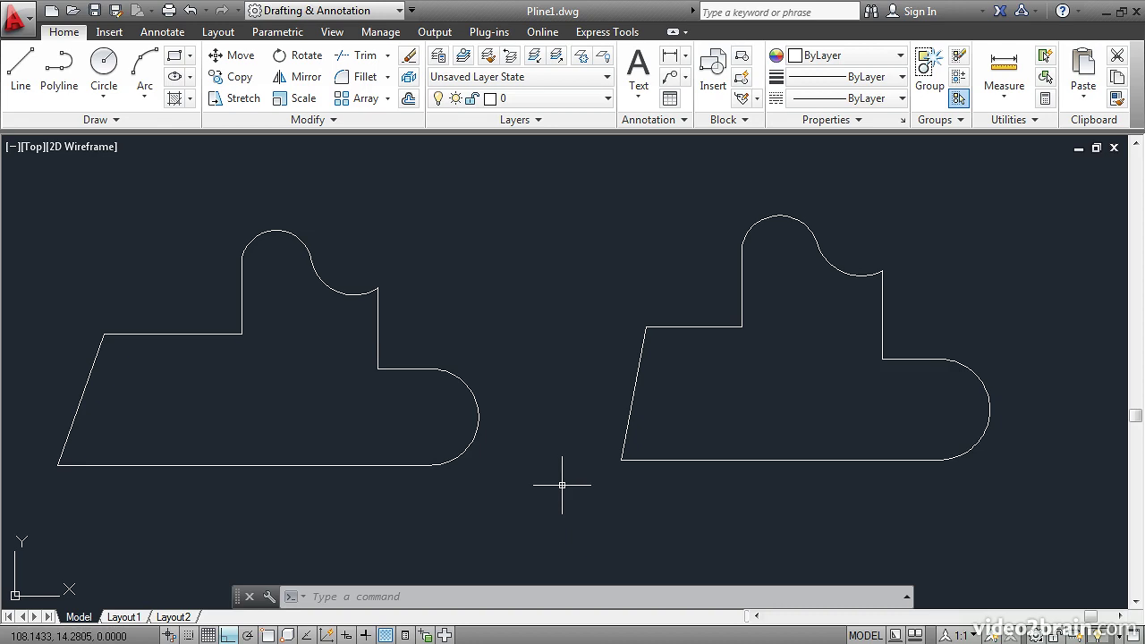
Step: Stretch the new polyline's slanted side horizontally outward to the left by its midpoint grip
left_click(634, 404)
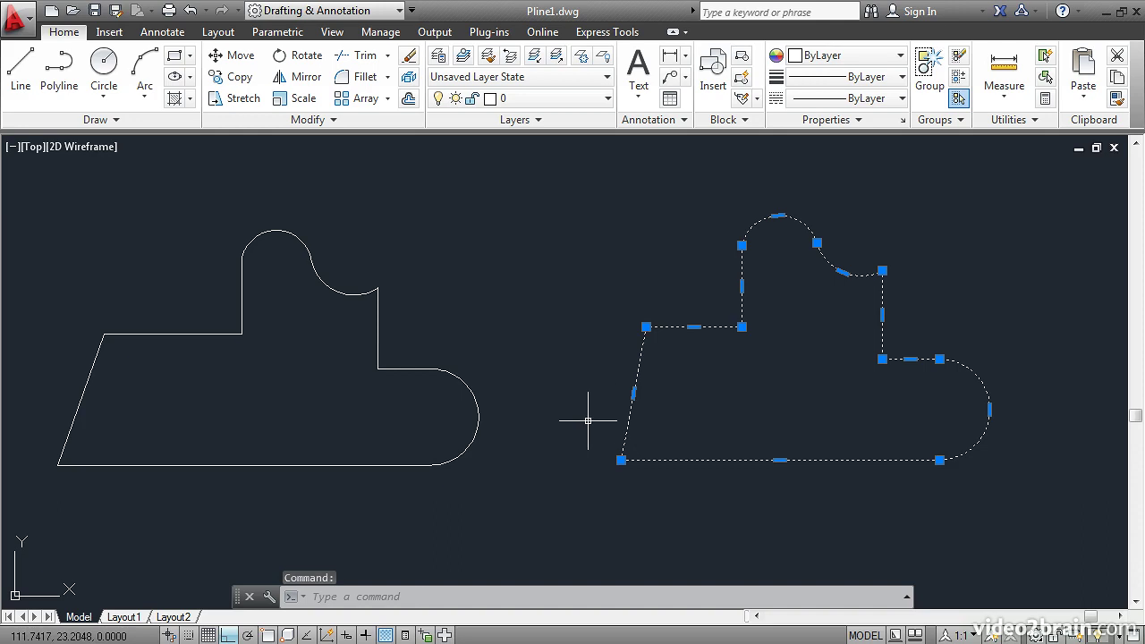
left_click(633, 392)
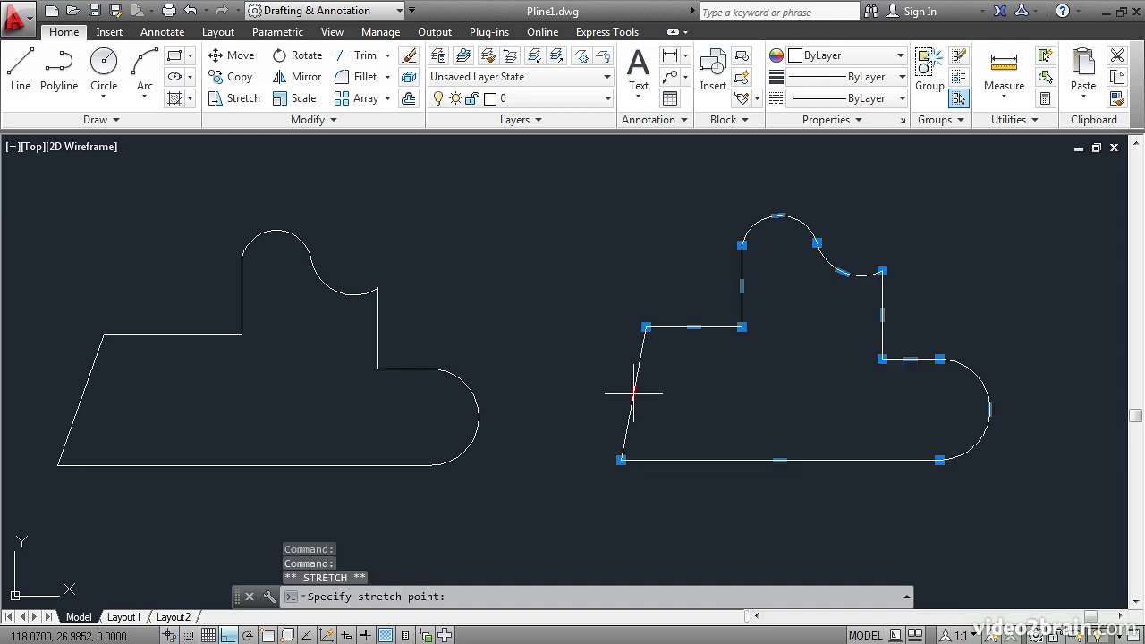
left_click(562, 394)
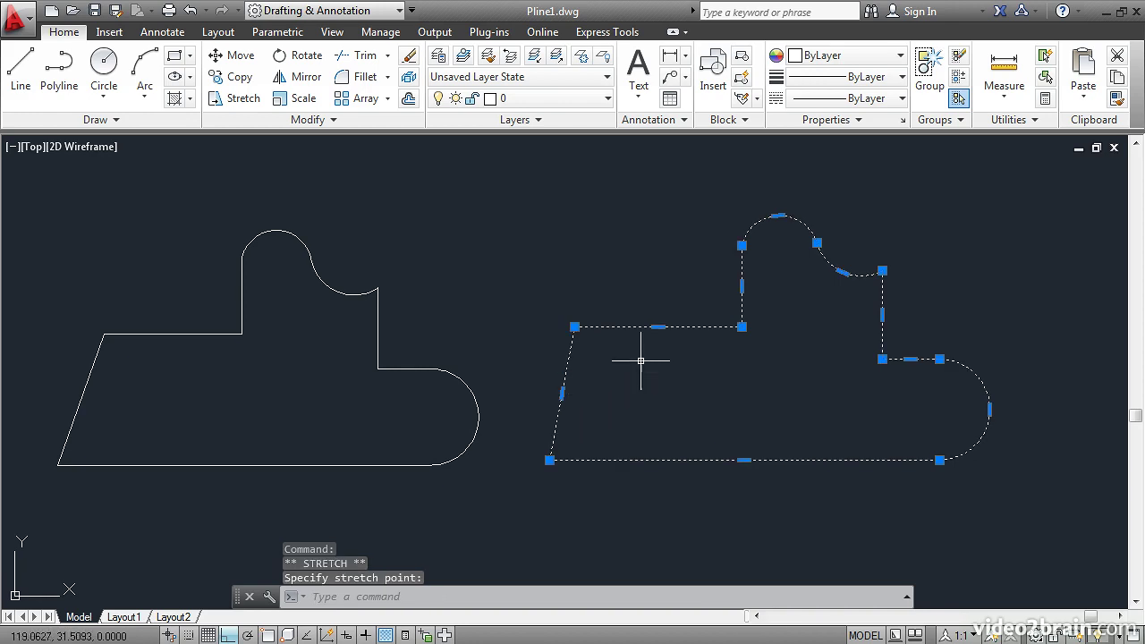
Step: Stretch the polyline's upper-left horizontal edge downward by its midpoint grip, and move it partway back up
left_click(658, 327)
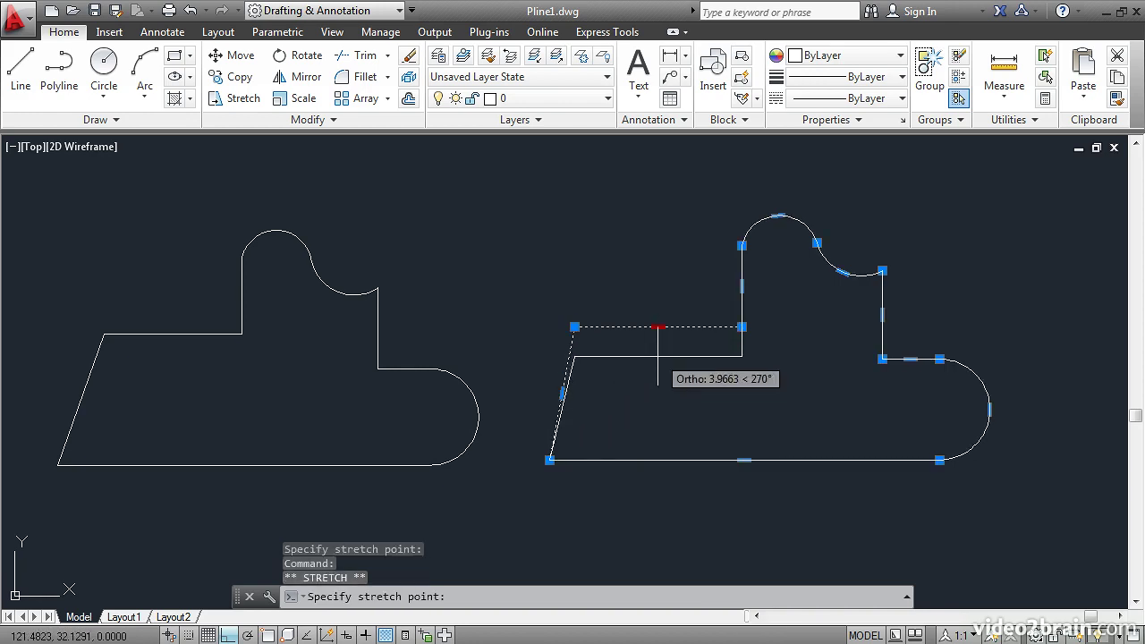
left_click(658, 356)
left_click(658, 356)
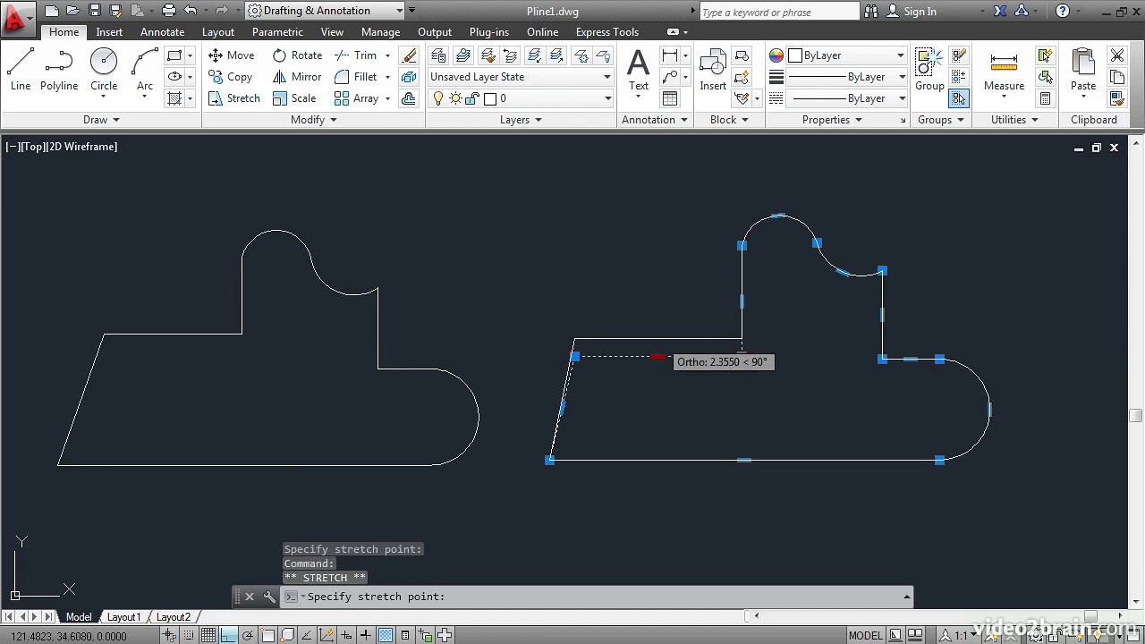
left_click(659, 335)
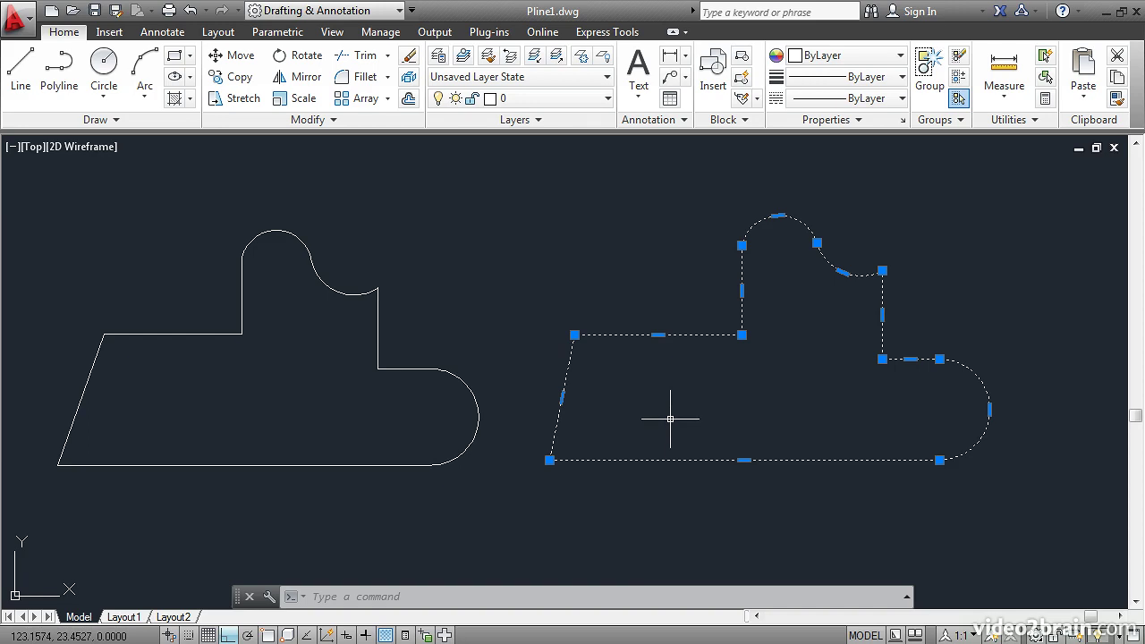
Step: Open the selected polyline's properties and examine its area and length in the geometry data
right_click(495, 207)
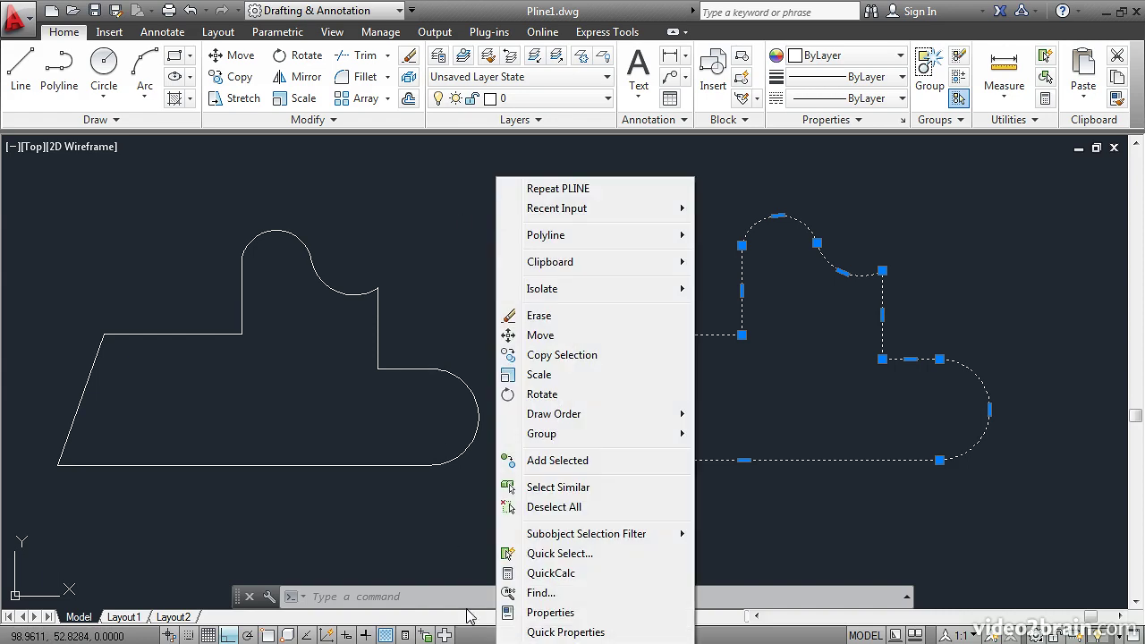
left_click(537, 614)
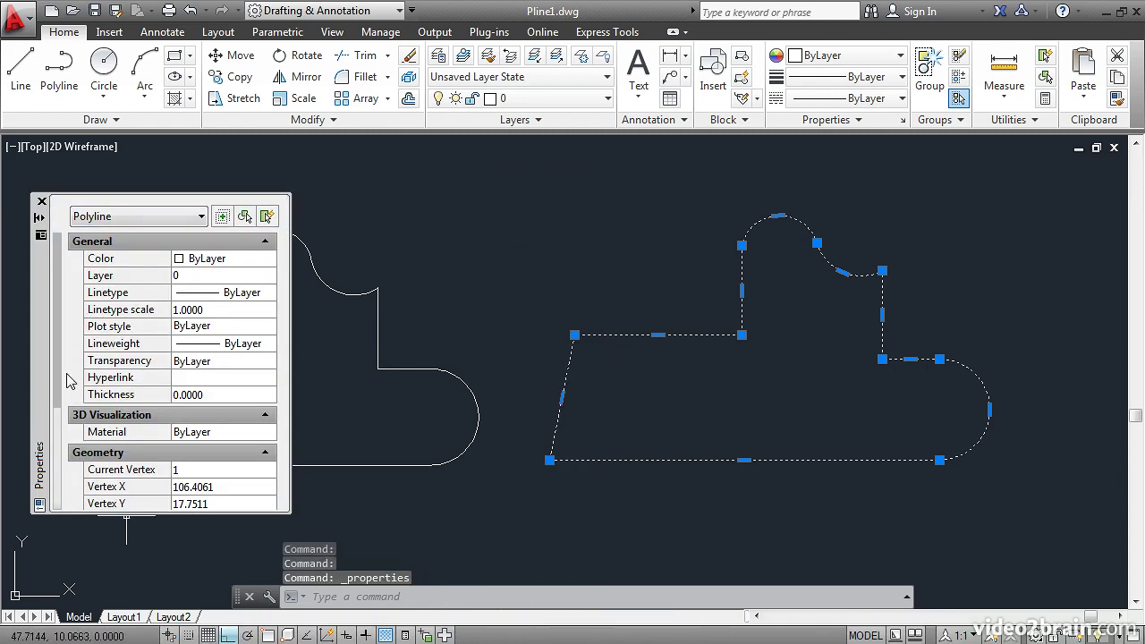
left_click_drag(55, 356, 42, 487)
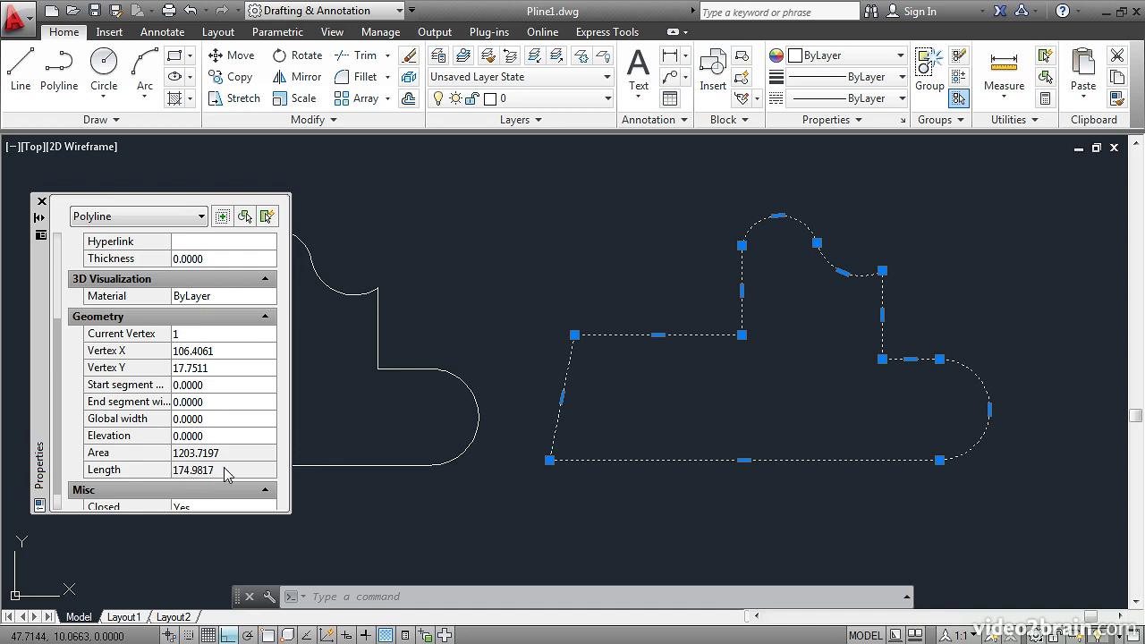
Step: Stretch the polyline's slanted side further left by its midpoint grip while its properties are displayed
left_click(561, 394)
left_click(534, 399)
mouse_move(535, 397)
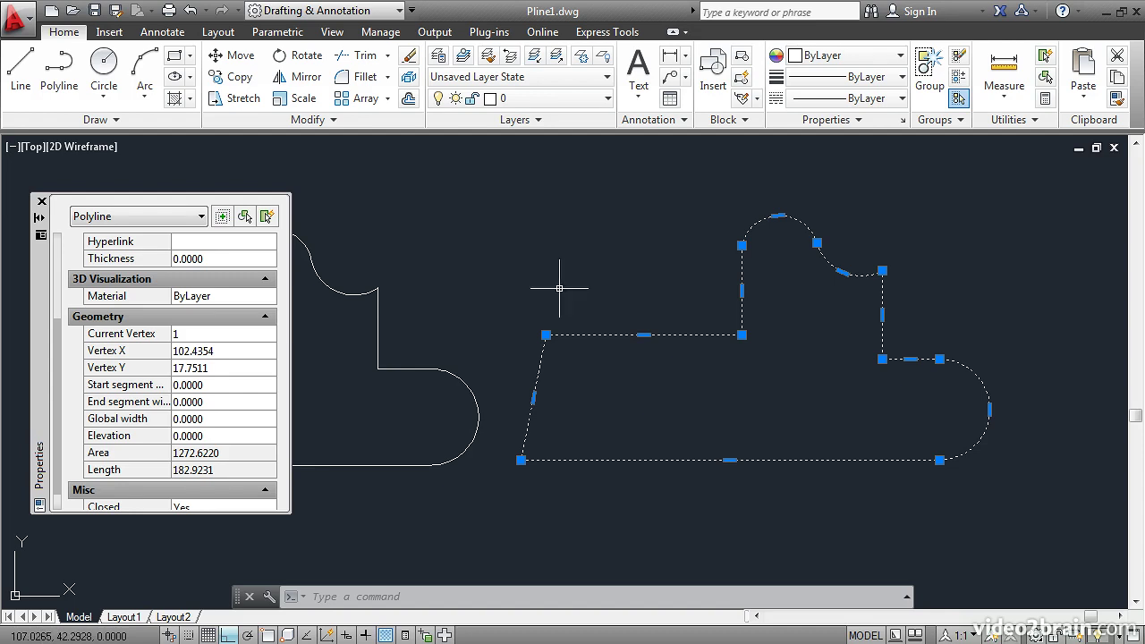
Step: Explode the polyline and select its upper-left horizontal line, the adjoining vertical line and the top arc as individual objects
left_click(410, 79)
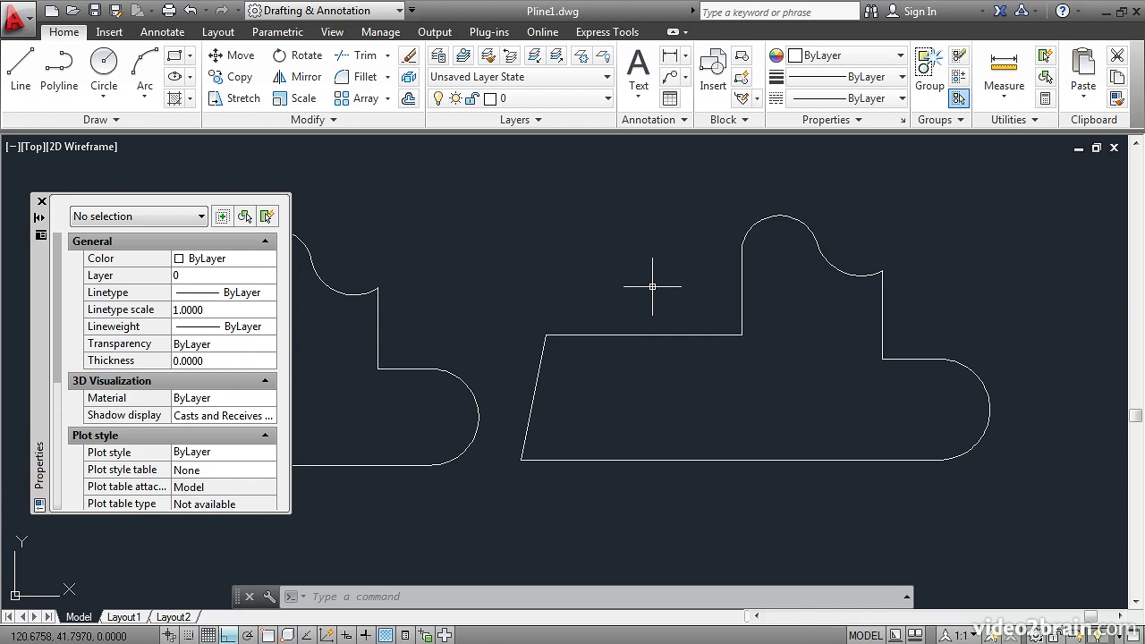
left_click(655, 335)
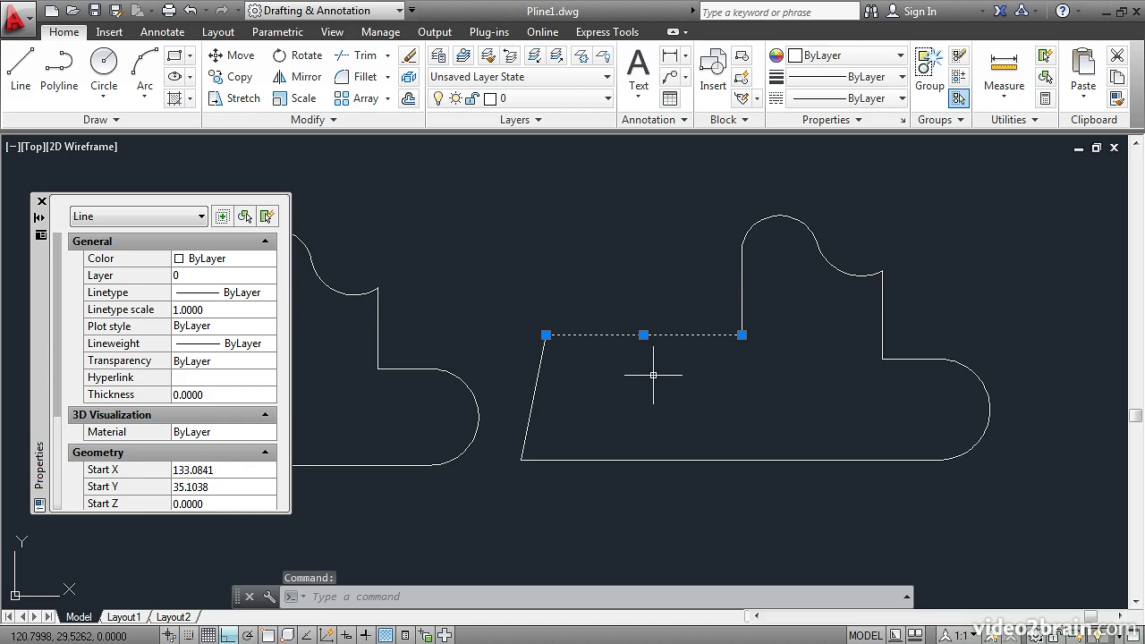
left_click(741, 287)
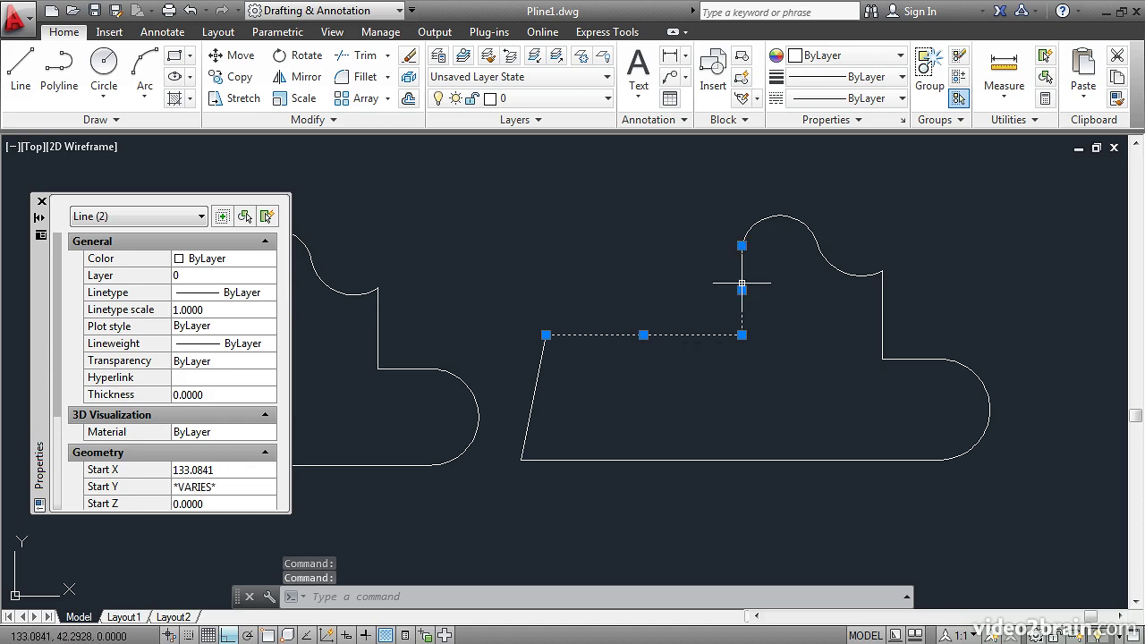
left_click(756, 223)
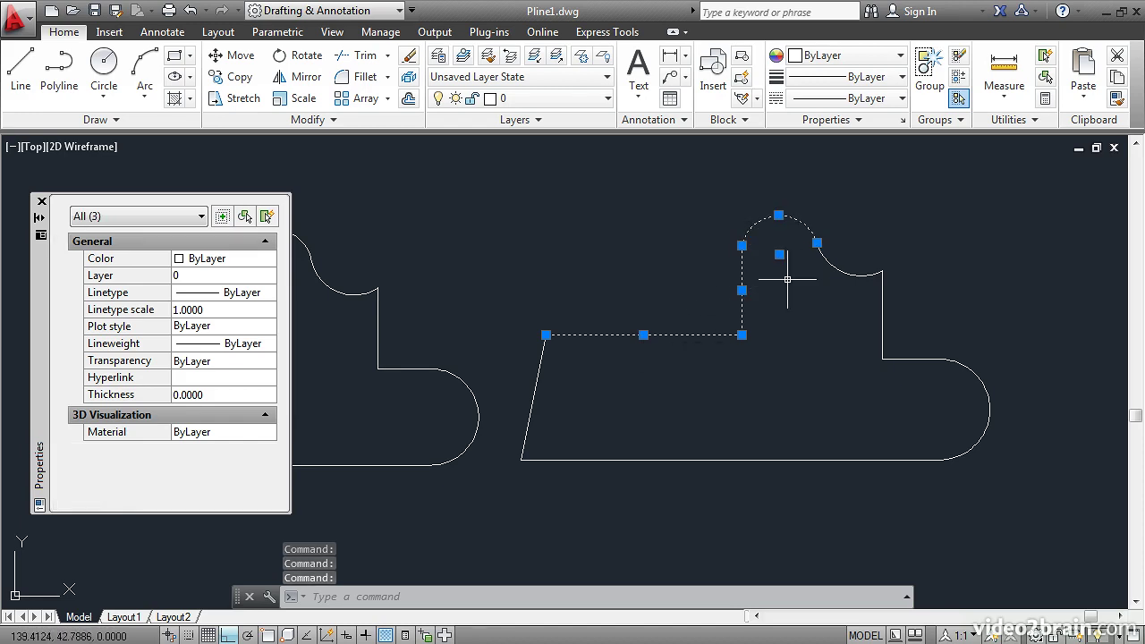
Step: Select all the exploded lines and arcs of the right-hand profile and join them into a single polyline
left_click(501, 179)
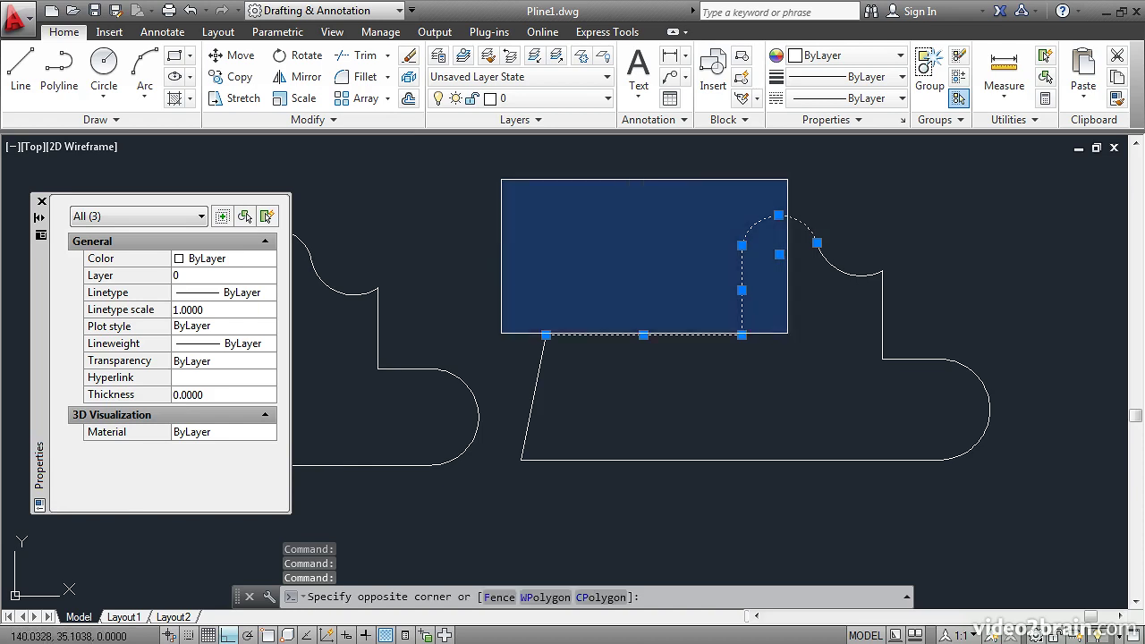
left_click(1011, 486)
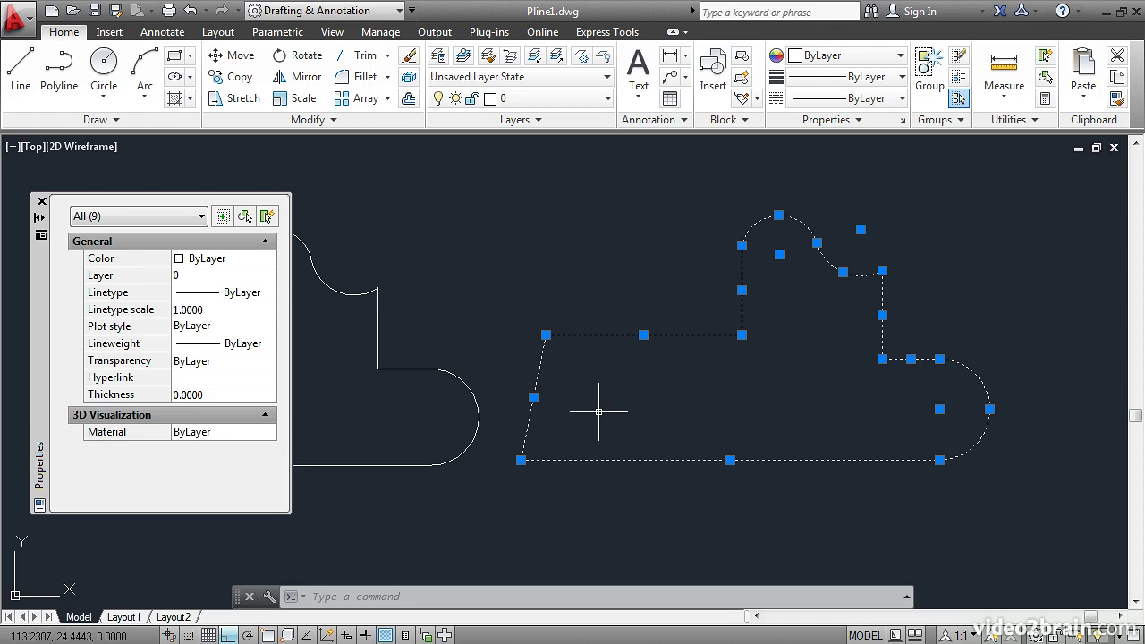
type("JOi")
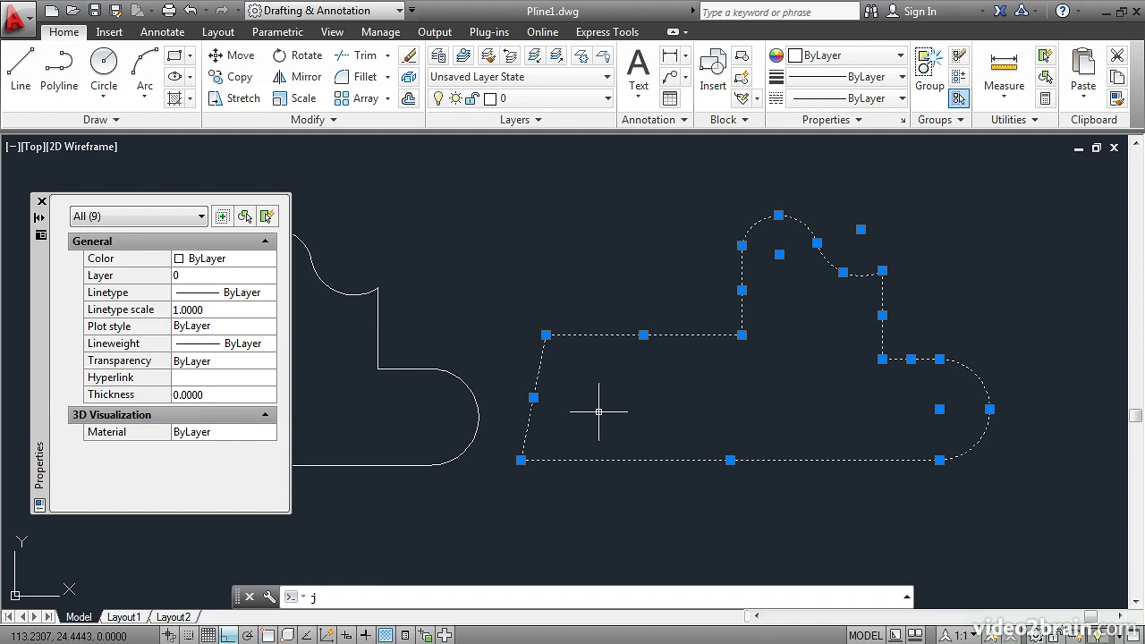
key("Return")
key("Return")
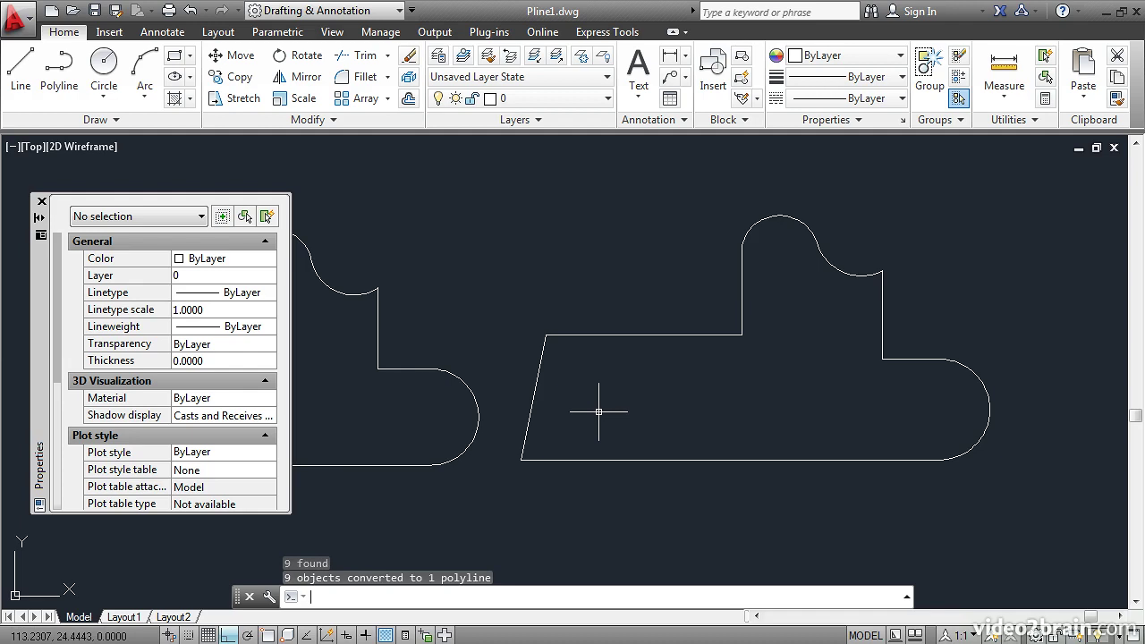
Step: Select the rejoined polyline and examine its area and length in the geometry properties
left_click(588, 334)
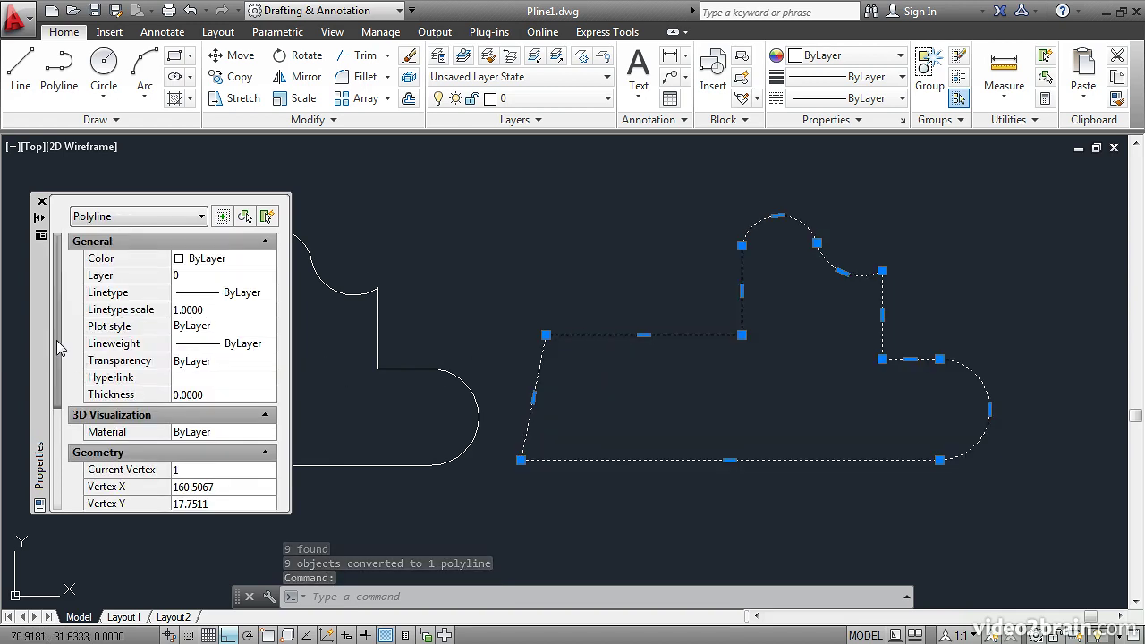
scroll(57, 358, "down", 2)
scroll(56, 400, "down", 3)
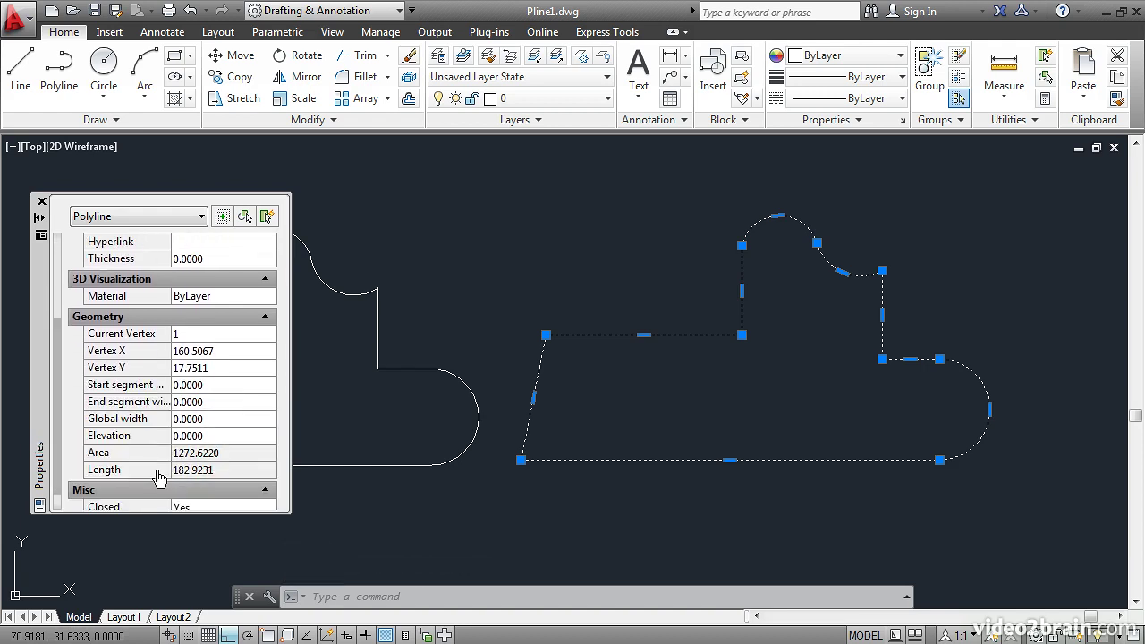